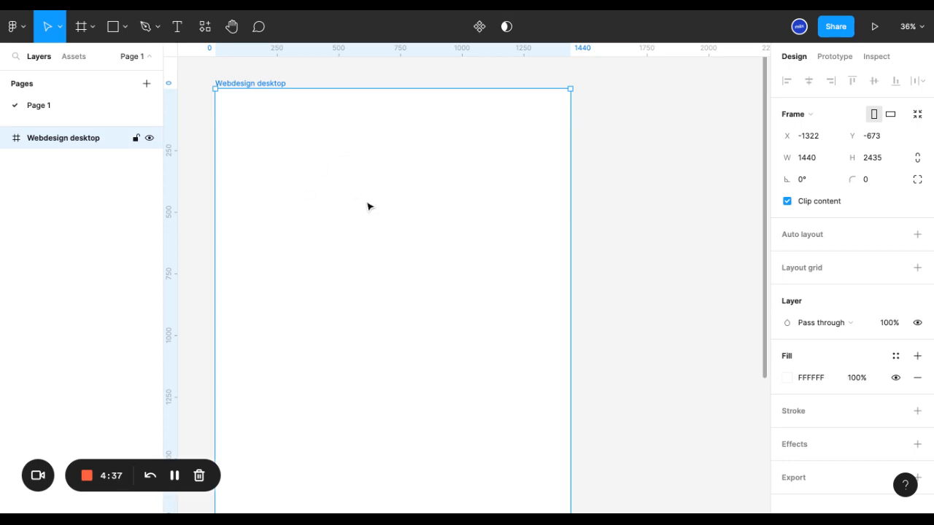
Draw a rectangle of about 240 × 166 inside the Webdesign desktop frame, then delete it
{"action": "left_click", "coordinate": [126, 28]}
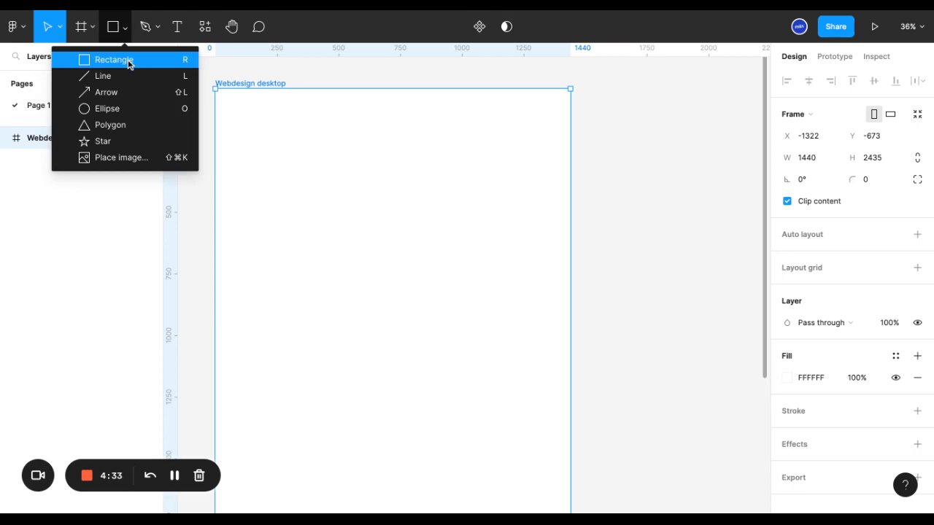
{"action": "left_click", "coordinate": [129, 60]}
{"action": "left_click_drag", "start_coordinate": [239, 117], "coordinate": [299, 159]}
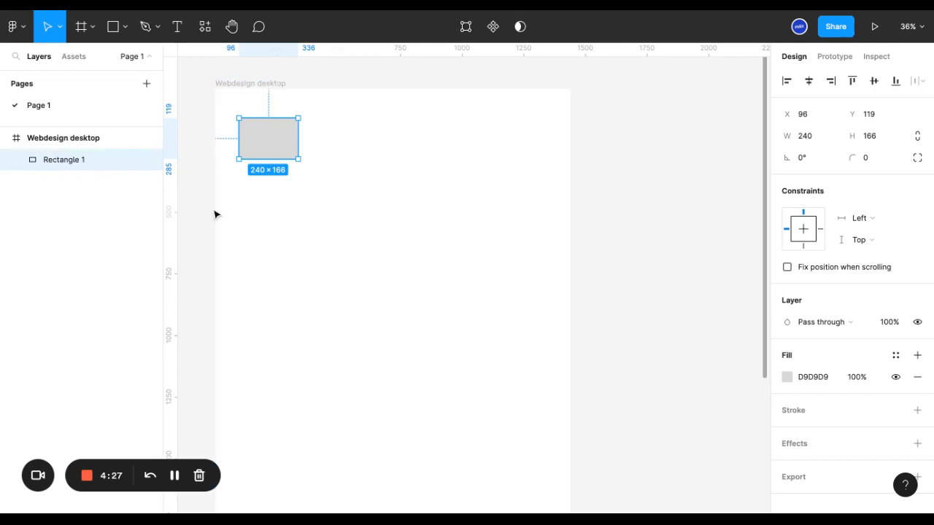
{"action": "key", "text": "Delete"}
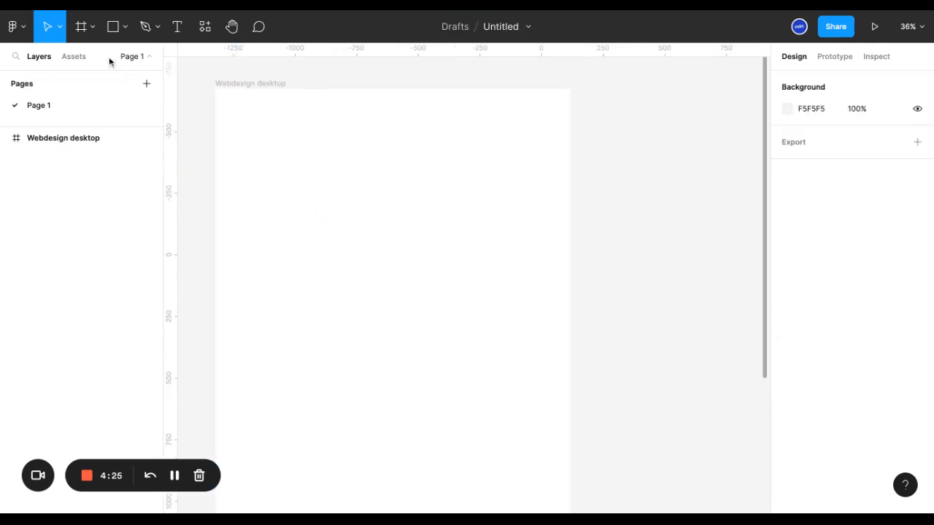
Draw a rectangle of about 397 × 333 outside the frame and move it so it overlaps the frame's right edge
{"action": "left_click", "coordinate": [125, 26]}
{"action": "left_click", "coordinate": [115, 59]}
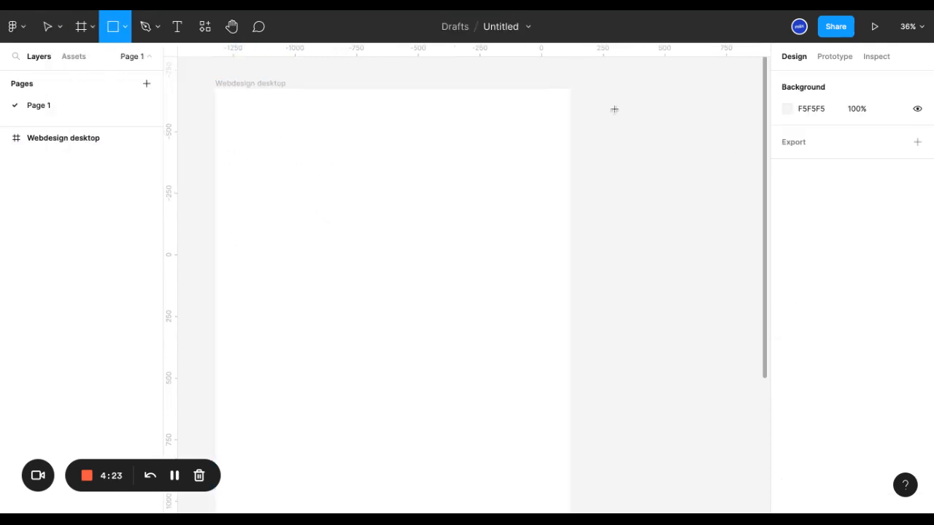
{"action": "left_click_drag", "start_coordinate": [613, 109], "coordinate": [711, 190]}
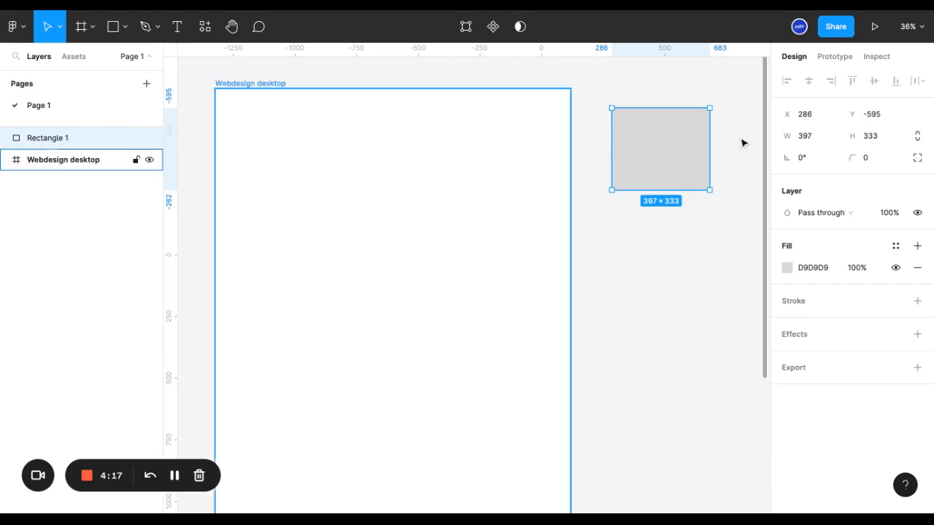
{"action": "left_click_drag", "start_coordinate": [701, 130], "coordinate": [616, 150]}
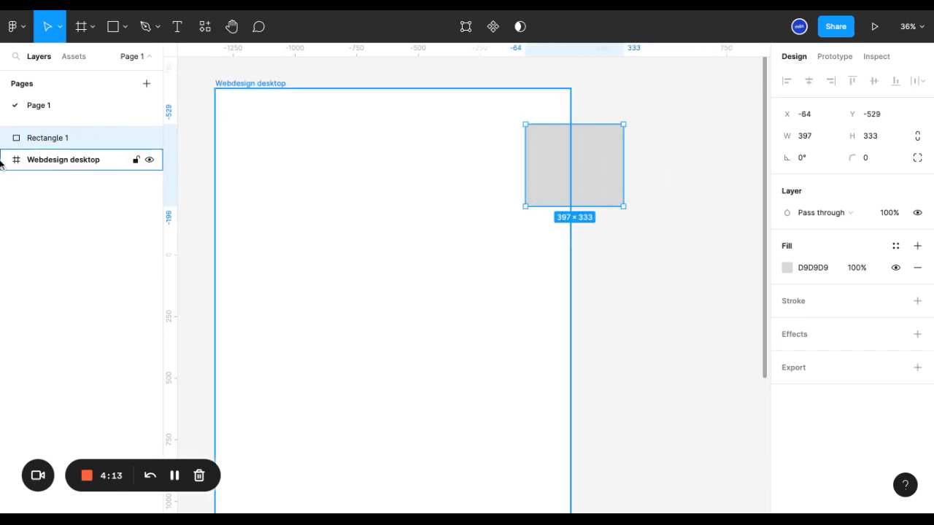
Reorder the rectangle's layer beneath the Webdesign desktop frame, then delete the rectangle
{"action": "left_click", "coordinate": [235, 87]}
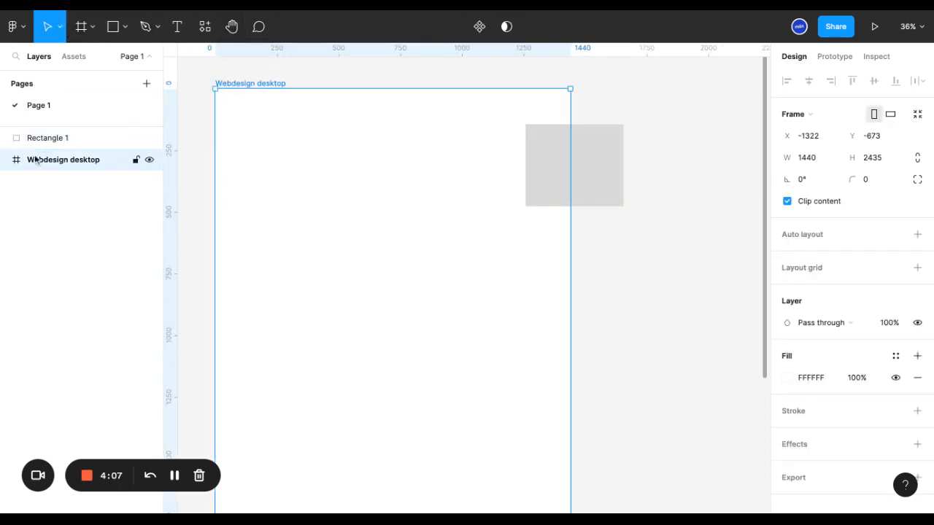
{"action": "left_click_drag", "start_coordinate": [41, 140], "coordinate": [49, 179]}
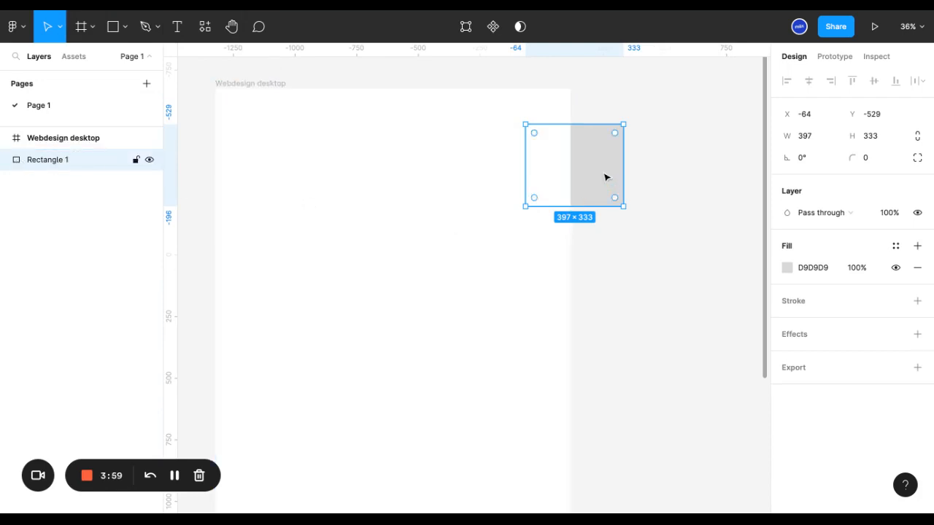
{"action": "left_click_drag", "start_coordinate": [617, 168], "coordinate": [605, 174]}
{"action": "key", "text": "Delete"}
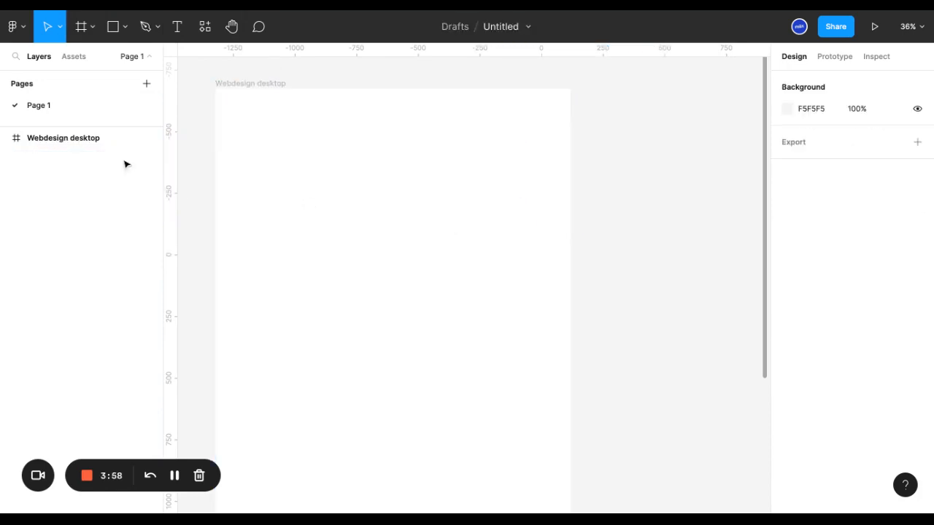
Draw a rectangle of about 270 × 201 inside the Webdesign desktop frame, near its upper-left corner
{"action": "left_click", "coordinate": [52, 144]}
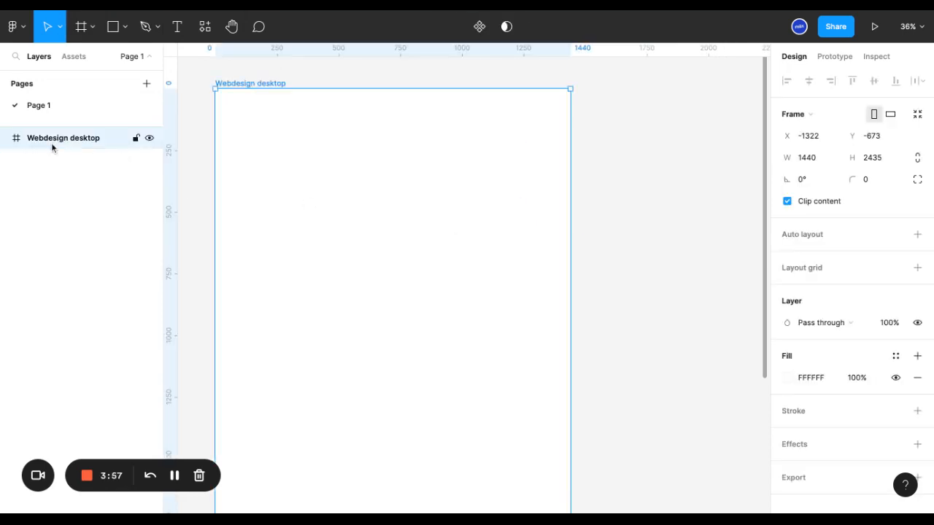
{"action": "left_click", "coordinate": [124, 27]}
{"action": "left_click", "coordinate": [121, 59]}
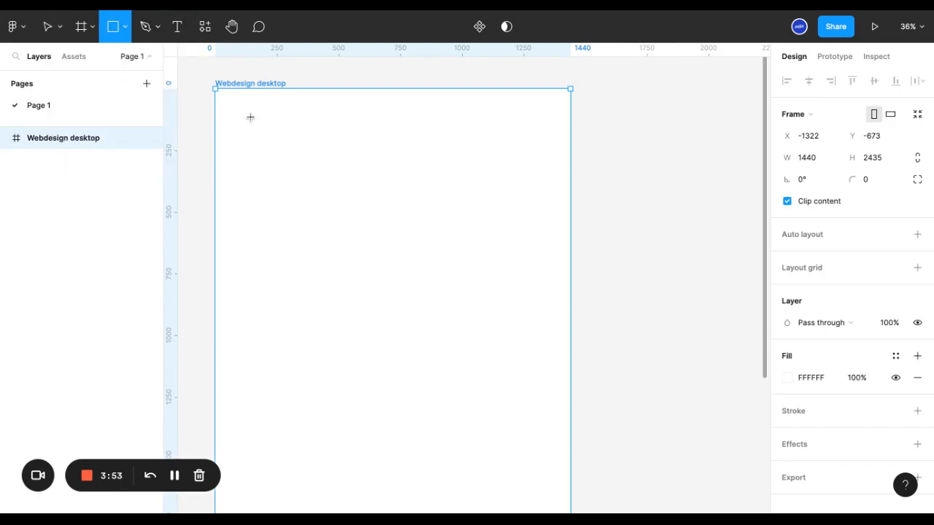
{"action": "left_click_drag", "start_coordinate": [250, 116], "coordinate": [316, 166]}
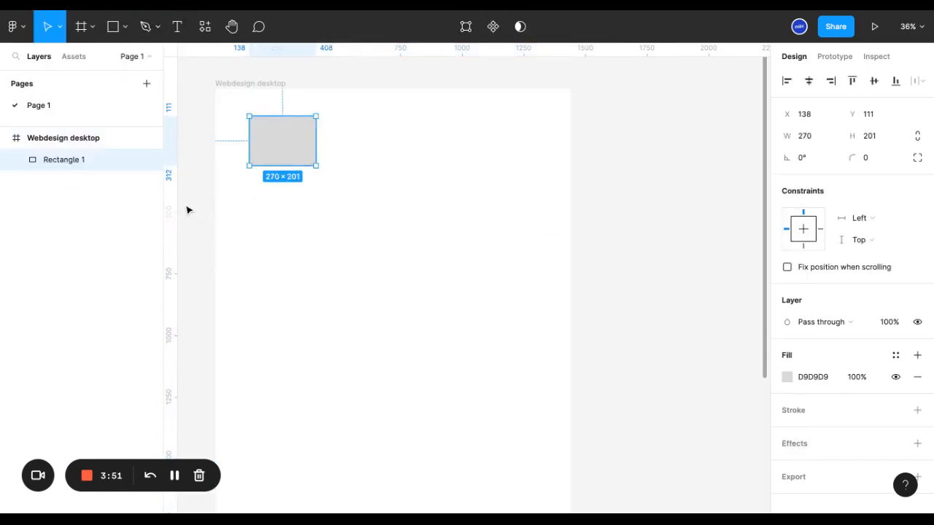
{"action": "left_click", "coordinate": [113, 26]}
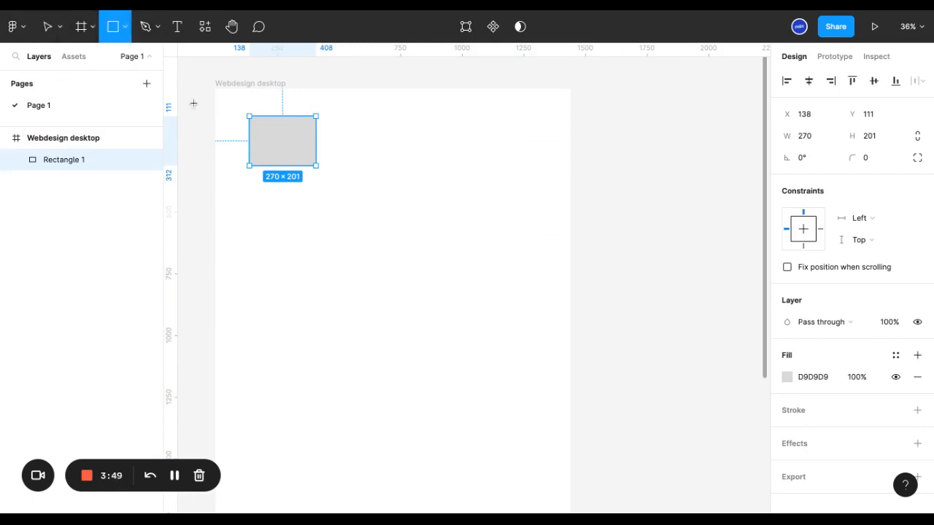
{"action": "left_click", "coordinate": [177, 26]}
{"action": "left_click", "coordinate": [331, 255]}
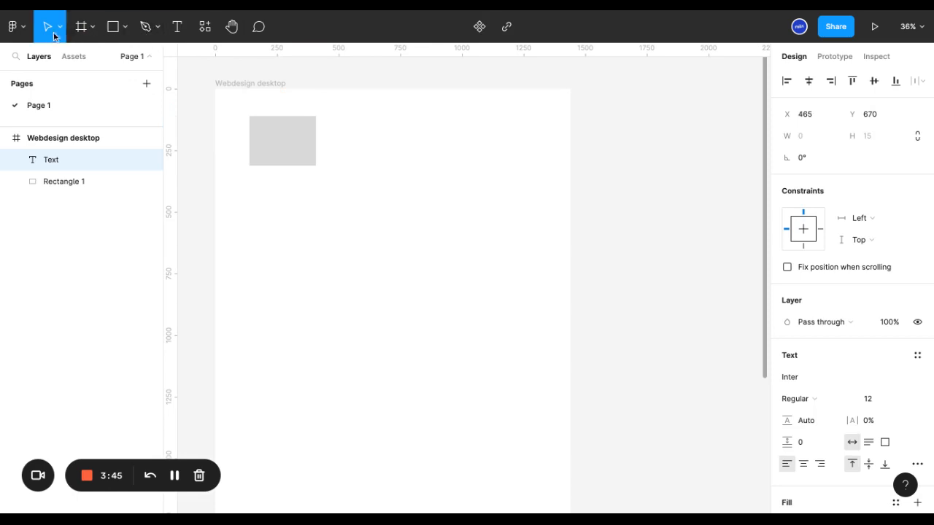
Draw a triangular polygon of about 146 × 325 in the frame's upper-right area
{"action": "left_click", "coordinate": [115, 27]}
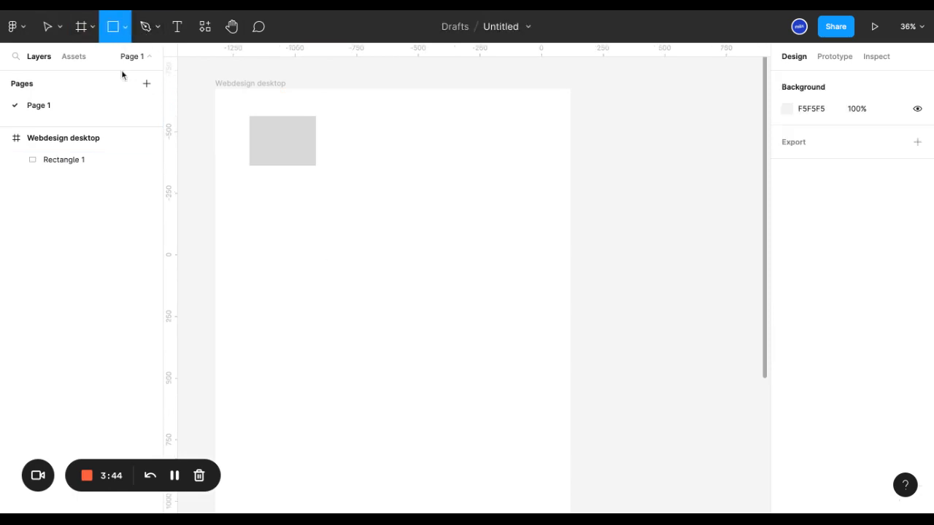
{"action": "left_click", "coordinate": [126, 31]}
{"action": "left_click", "coordinate": [111, 126]}
{"action": "left_click_drag", "start_coordinate": [438, 153], "coordinate": [475, 234]}
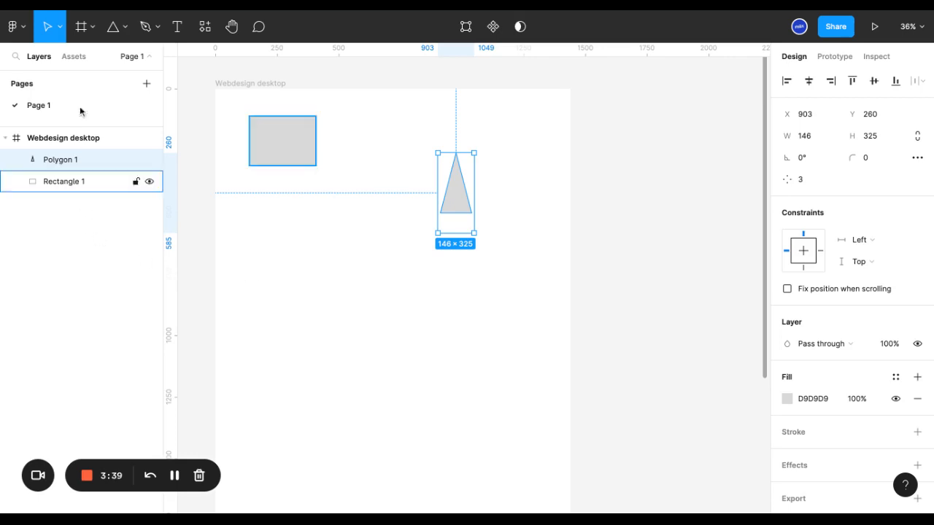
Add a text layer reading "RRRRRRRRR" in the frame, below the rectangle
{"action": "left_click", "coordinate": [177, 27]}
{"action": "left_click", "coordinate": [310, 298]}
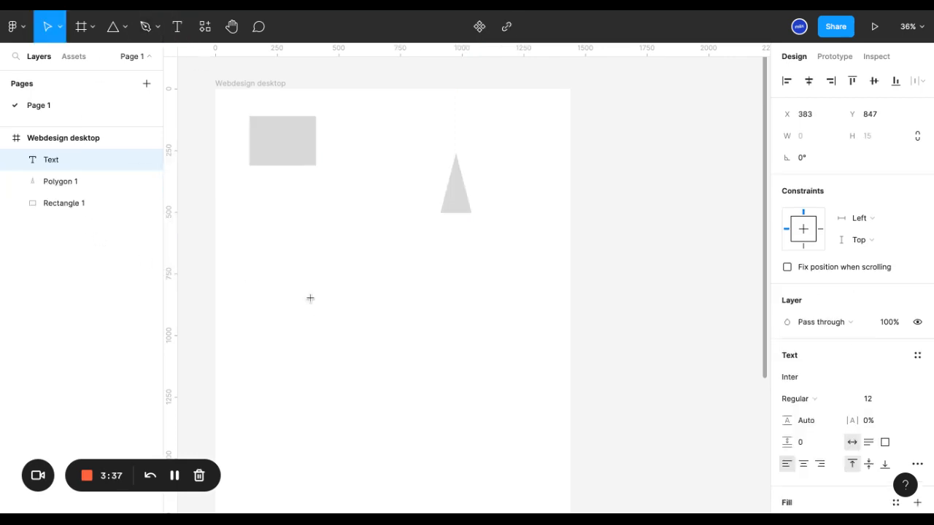
{"action": "type", "text": "RRRRRRRRR"}
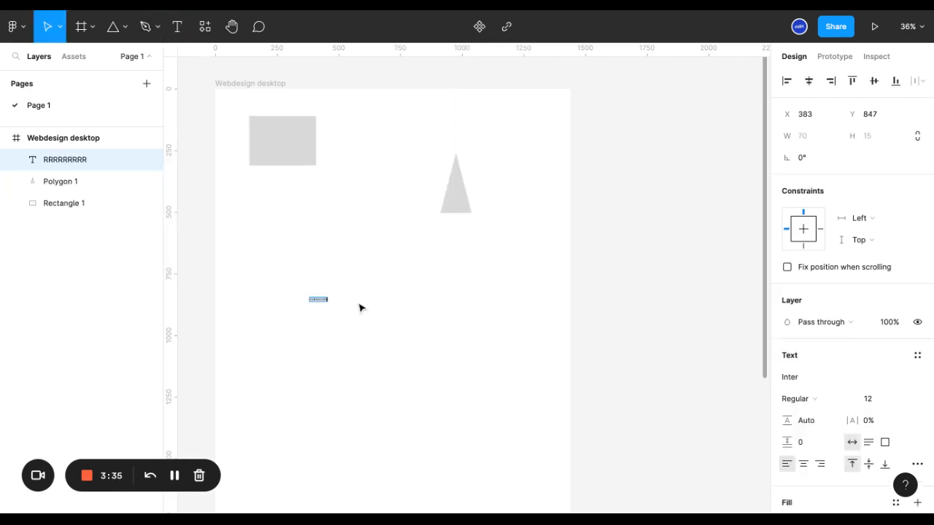
{"action": "key", "text": "Escape"}
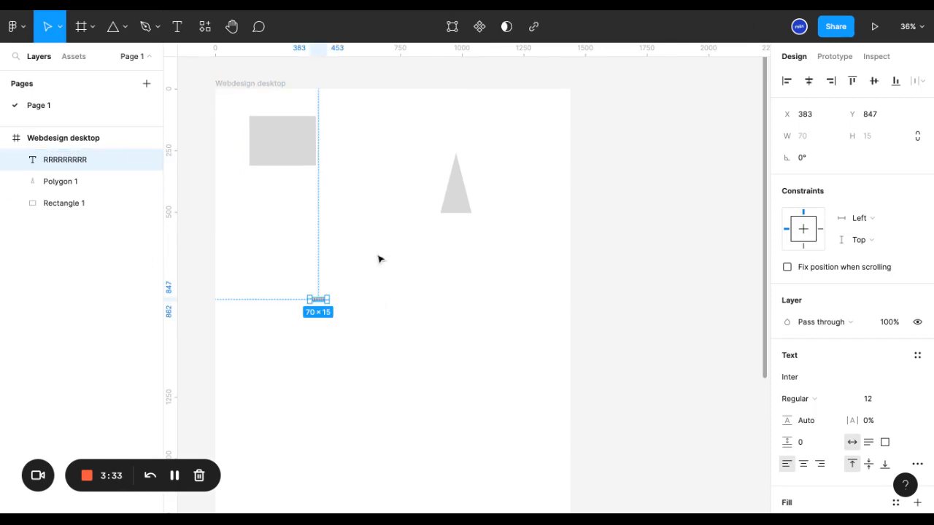
Select the triangle and the rectangle in turn to compare the canvas objects with their layer entries
{"action": "left_click", "coordinate": [468, 200]}
{"action": "left_click", "coordinate": [273, 144]}
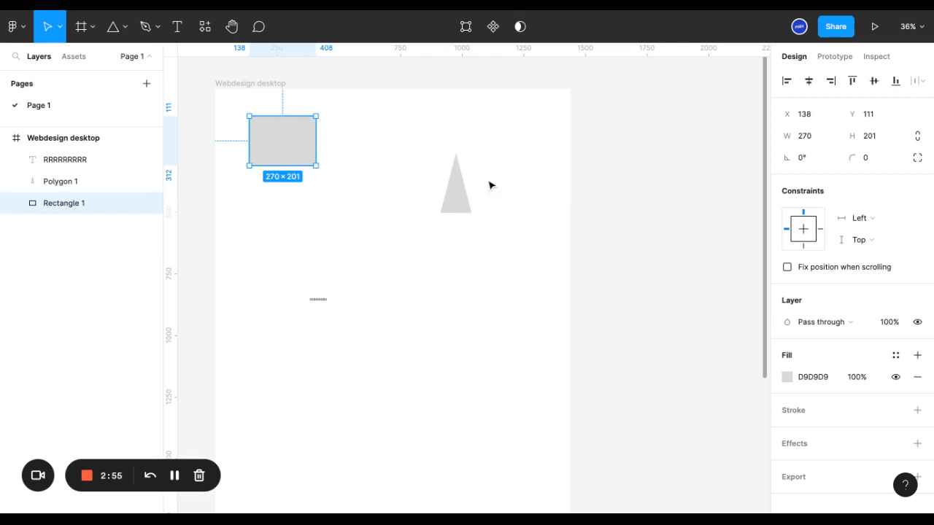
{"action": "left_click", "coordinate": [460, 195]}
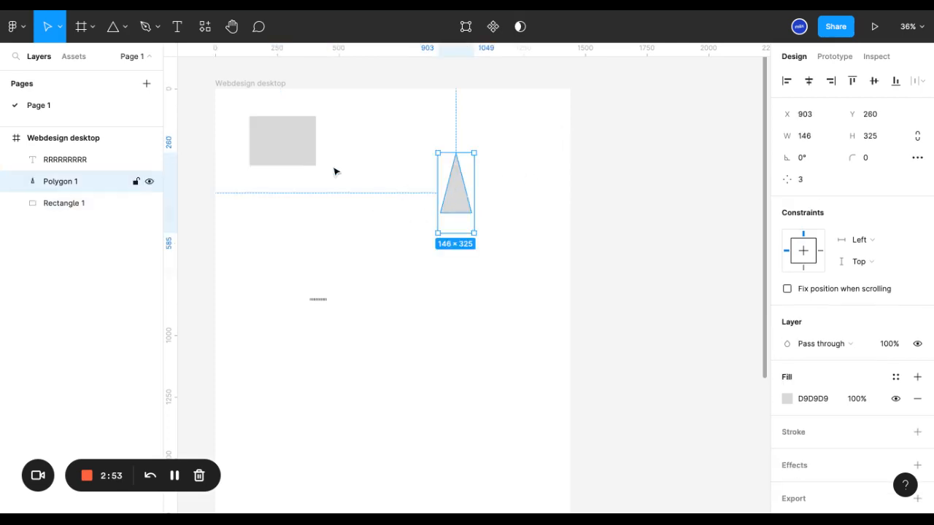
{"action": "left_click", "coordinate": [298, 144]}
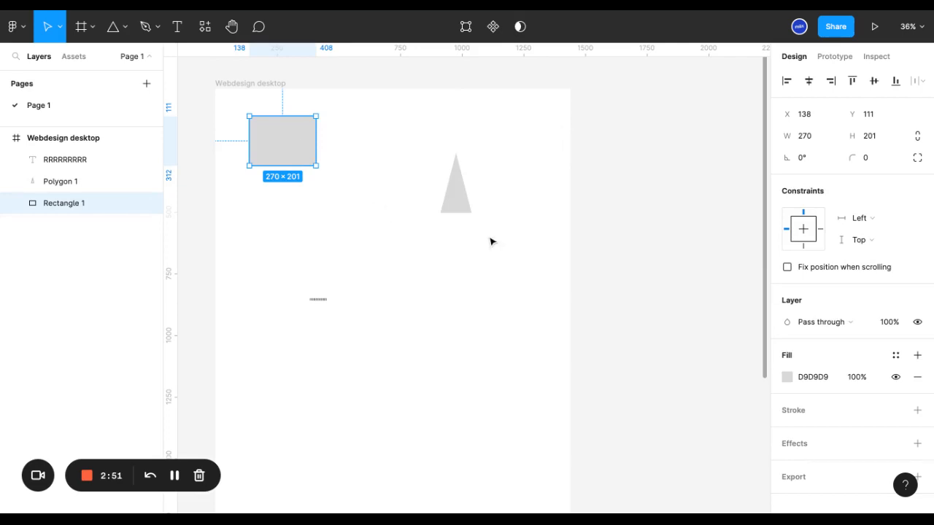
{"action": "left_click", "coordinate": [68, 181]}
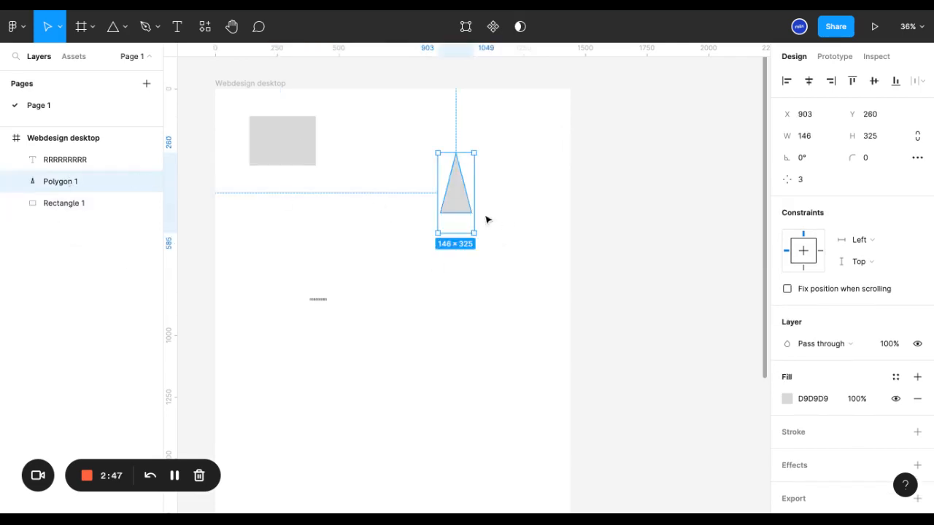
Delete the triangle from the frame
{"action": "left_click", "coordinate": [511, 188]}
{"action": "left_click", "coordinate": [455, 202]}
{"action": "key", "text": "Delete"}
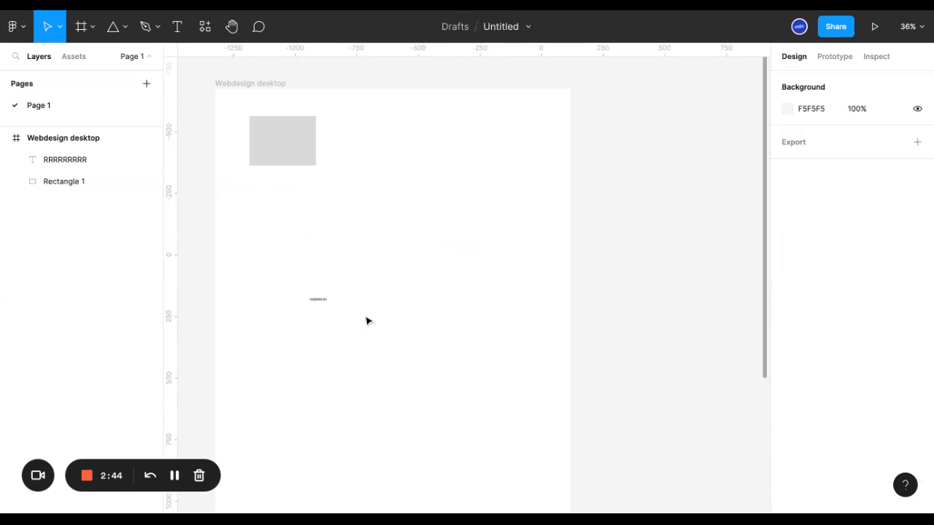
Select the rectangle through its layer and move it to about X 938, Y 241 in the frame
{"action": "left_click", "coordinate": [44, 177]}
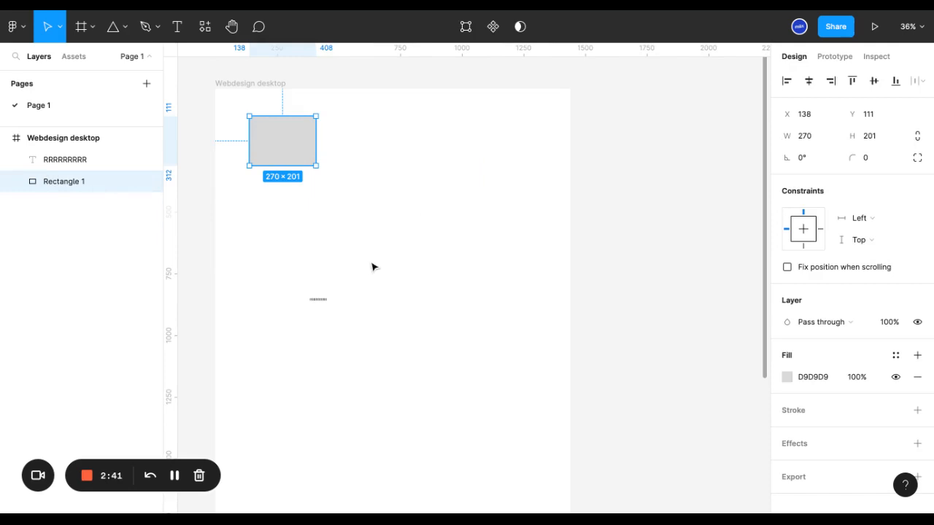
{"action": "left_click_drag", "start_coordinate": [282, 138], "coordinate": [480, 182]}
Hide the rectangle's layer and make it visible again
{"action": "mouse_move", "coordinate": [94, 183]}
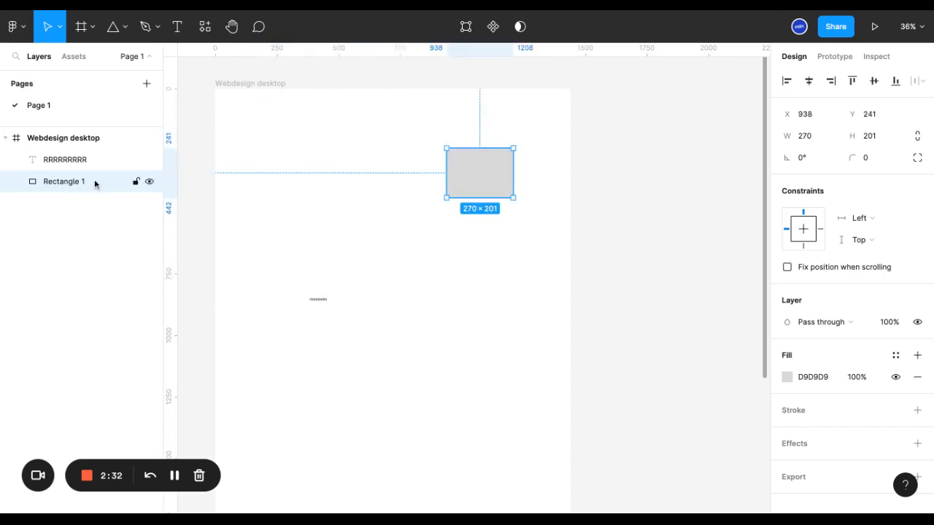
{"action": "left_click", "coordinate": [149, 182]}
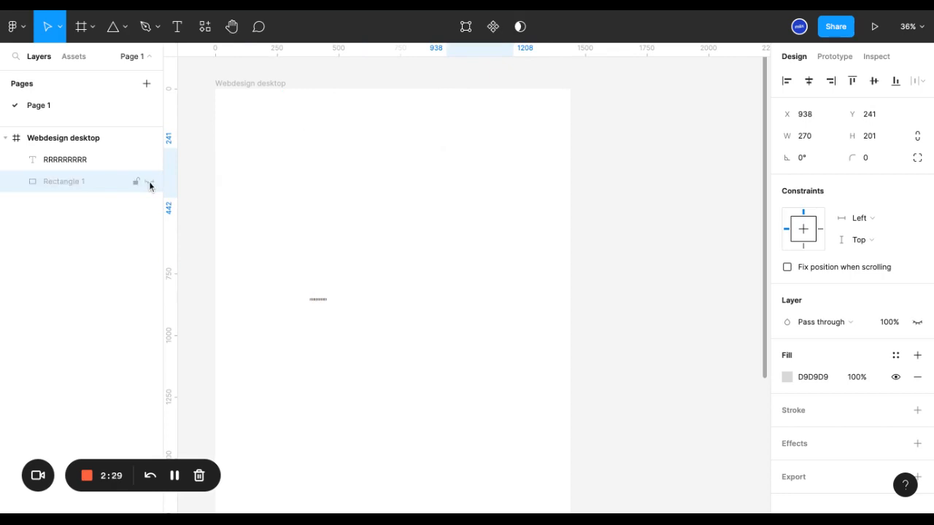
{"action": "left_click", "coordinate": [149, 181]}
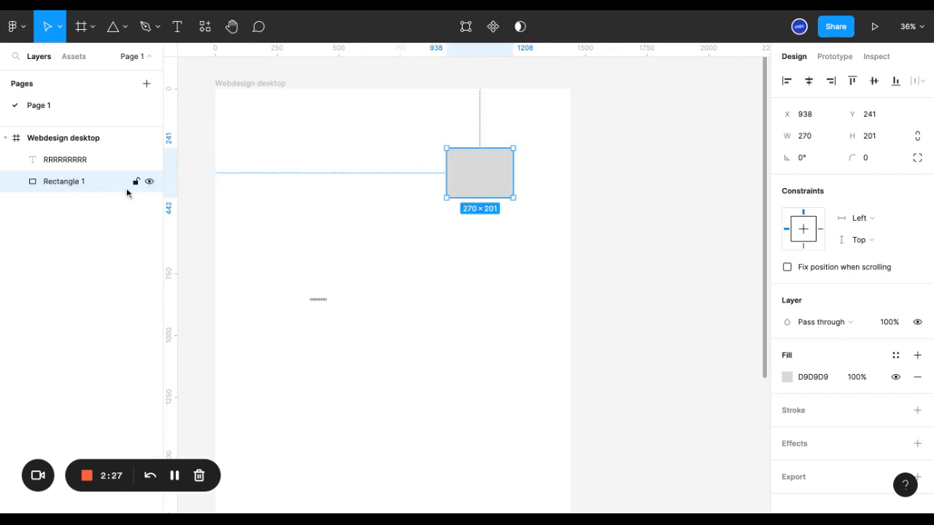
Lock the rectangle's layer, try to select the rectangle on the canvas, and unlock it again
{"action": "left_click", "coordinate": [136, 182]}
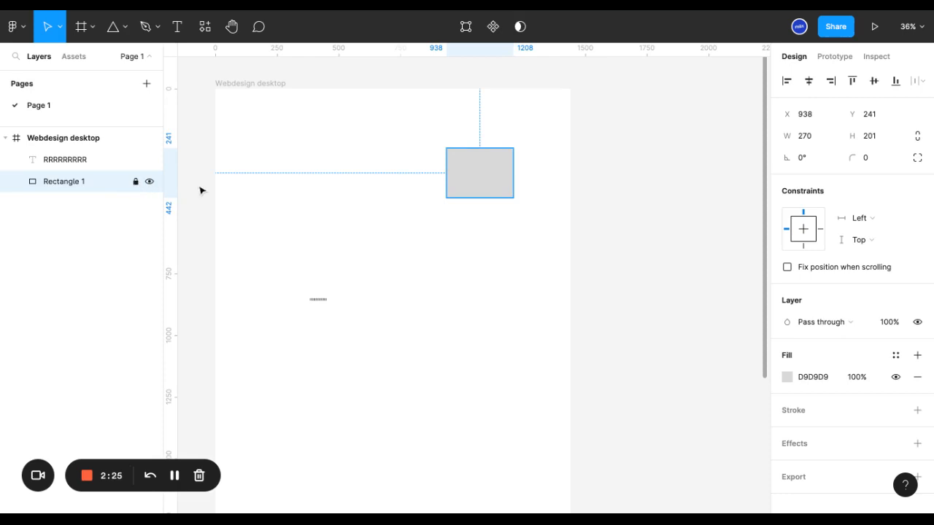
{"action": "left_click", "coordinate": [491, 172]}
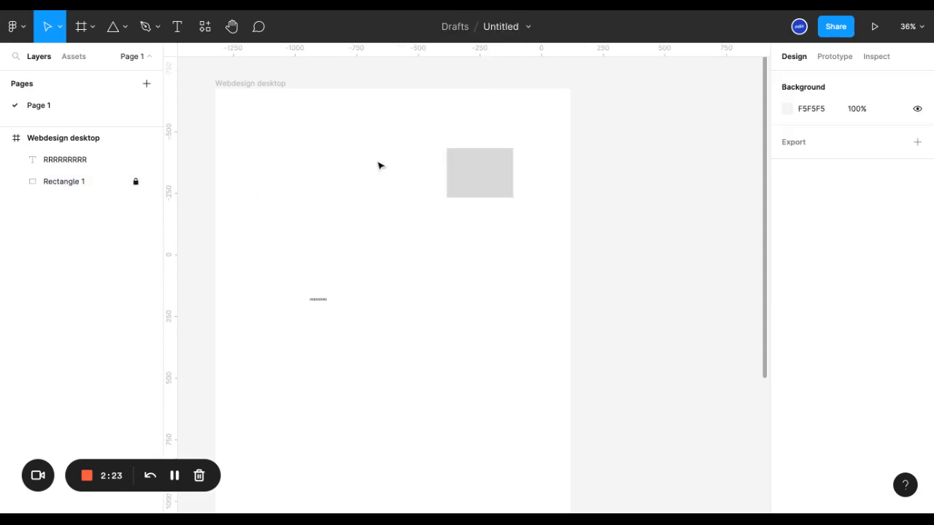
{"action": "left_click", "coordinate": [135, 181]}
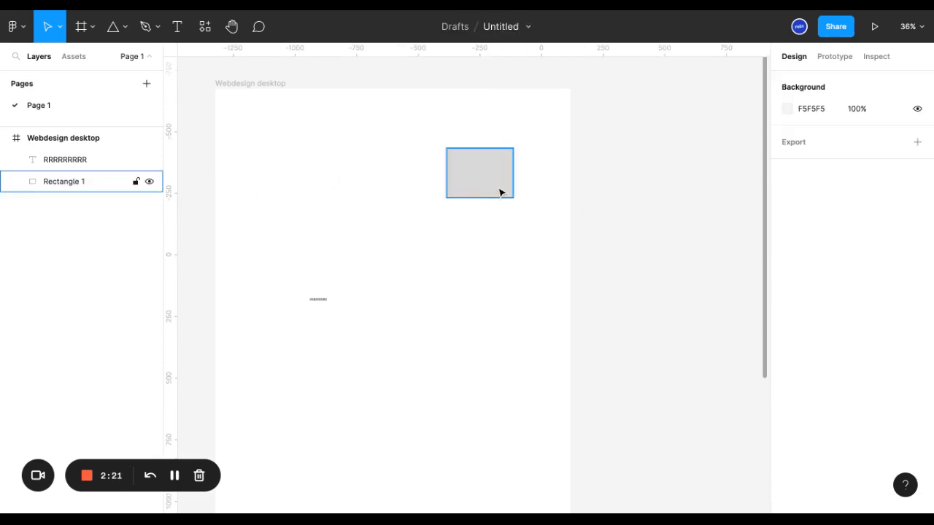
Move and enlarge the rectangle to 1440 × 585 at X 0, Y 0, spanning the frame's full width
{"action": "left_click_drag", "start_coordinate": [501, 193], "coordinate": [570, 232]}
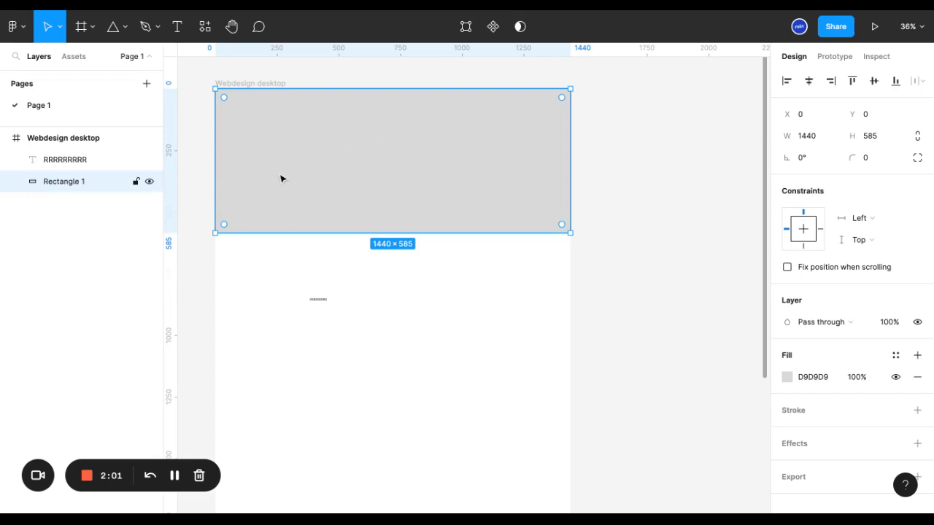
{"action": "left_click", "coordinate": [645, 225]}
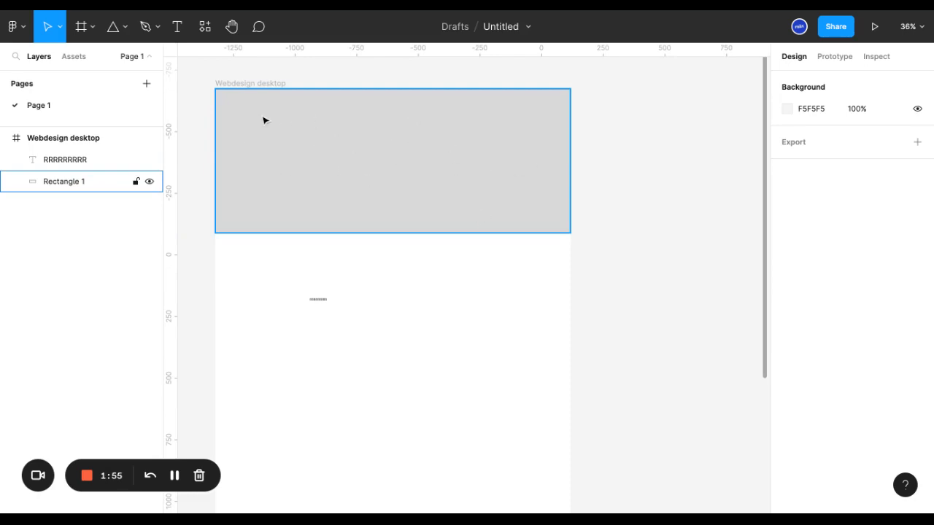
Select the full-width rectangle in the frame and lock its layer
{"action": "left_click", "coordinate": [239, 106]}
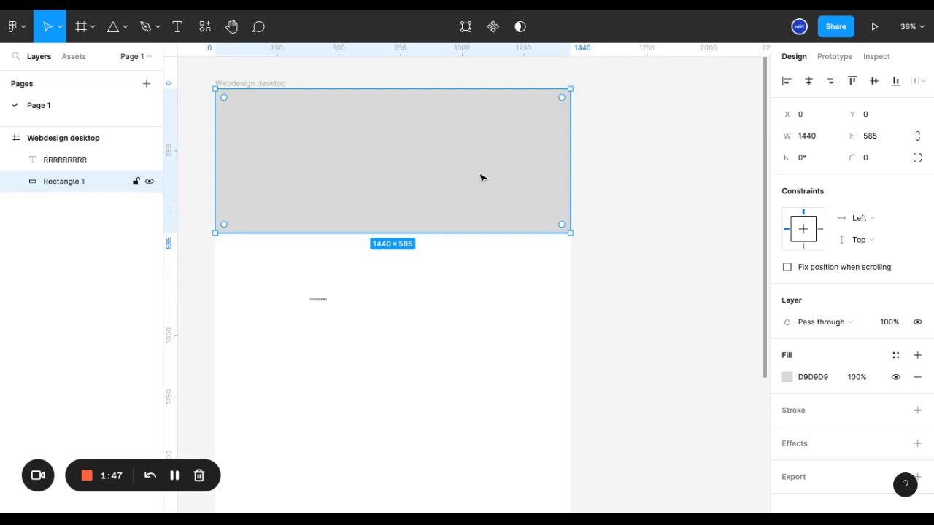
{"action": "left_click", "coordinate": [594, 174]}
{"action": "left_click", "coordinate": [537, 169]}
{"action": "left_click", "coordinate": [134, 182]}
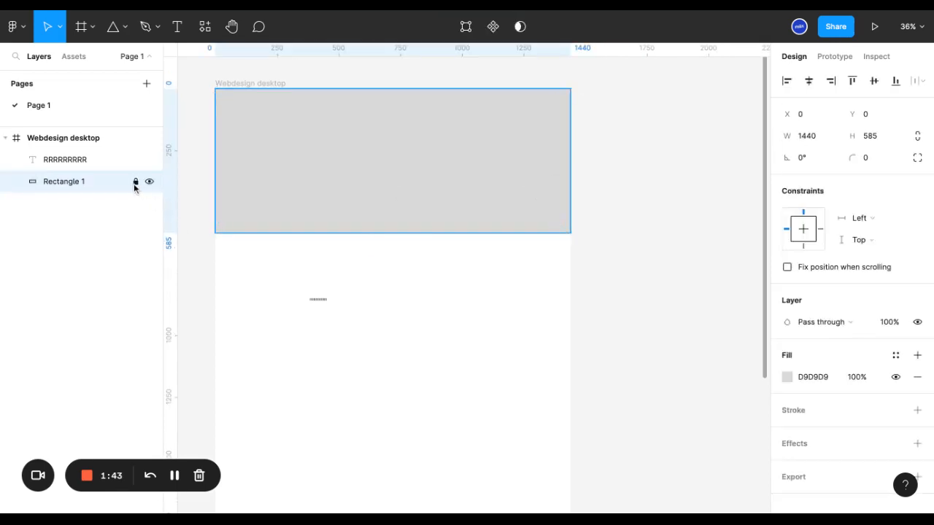
Toggle the lock on the full-width rectangle several times, finishing with it locked
{"action": "left_click", "coordinate": [135, 183]}
{"action": "left_click", "coordinate": [136, 184]}
{"action": "left_click", "coordinate": [135, 183]}
{"action": "left_click", "coordinate": [135, 182]}
{"action": "right_click", "coordinate": [373, 122]}
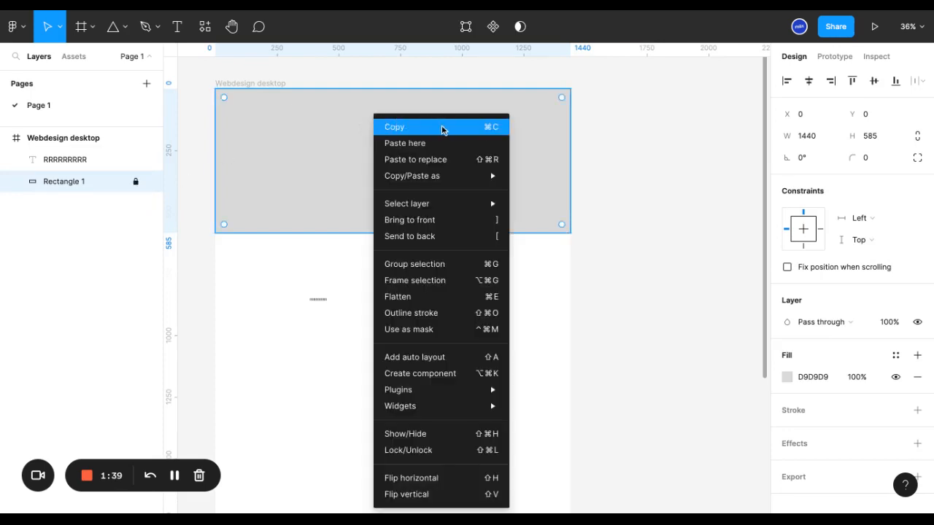
{"action": "left_click", "coordinate": [435, 455]}
{"action": "right_click", "coordinate": [391, 158]}
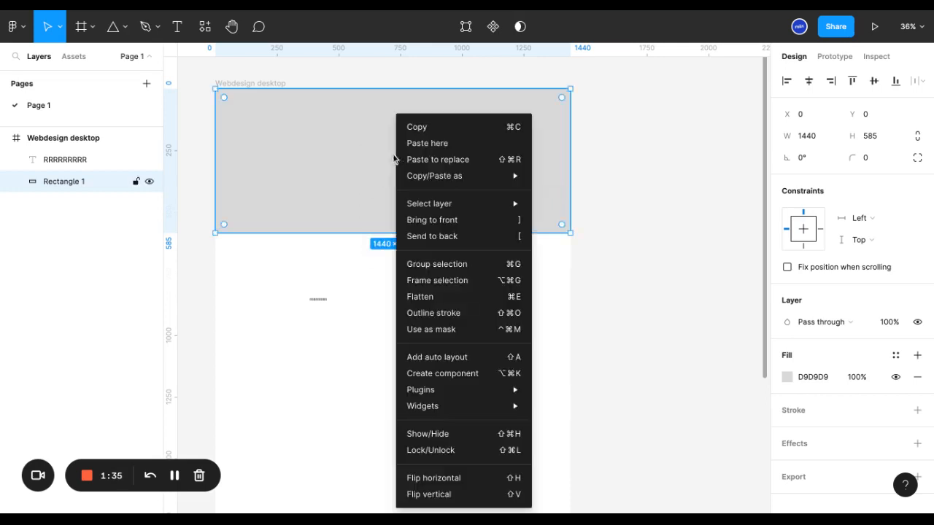
{"action": "left_click", "coordinate": [440, 454]}
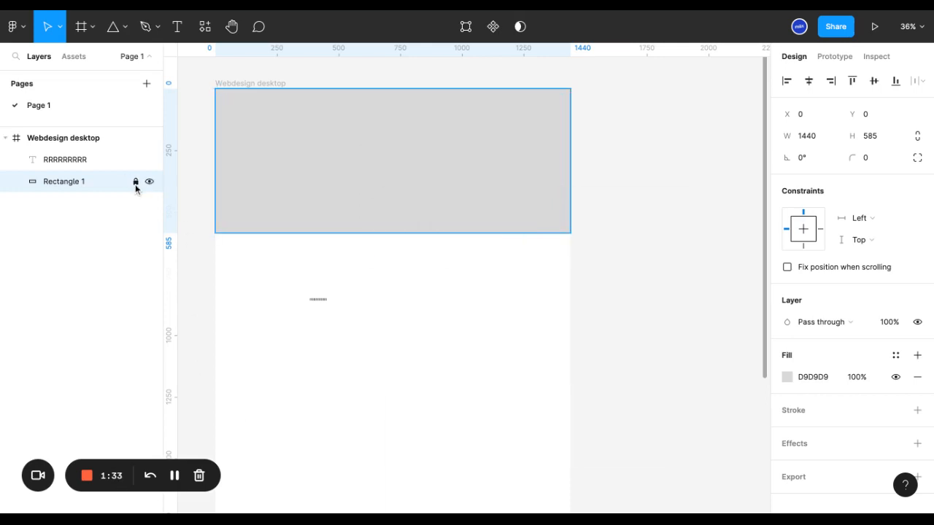
Switch the lock on the Rectangle 1 layer on and off repeatedly, leaving the rectangle unlocked
{"action": "left_click", "coordinate": [136, 181]}
{"action": "left_click", "coordinate": [136, 183]}
{"action": "left_click", "coordinate": [136, 184]}
{"action": "left_click", "coordinate": [136, 182]}
{"action": "left_click", "coordinate": [136, 182]}
{"action": "left_click", "coordinate": [136, 183]}
{"action": "key", "text": "ctrl+shift+l"}
Shrink the unlocked rectangle to about 752 × 367 and delete it from the frame
{"action": "left_click", "coordinate": [318, 300]}
{"action": "left_click", "coordinate": [389, 210]}
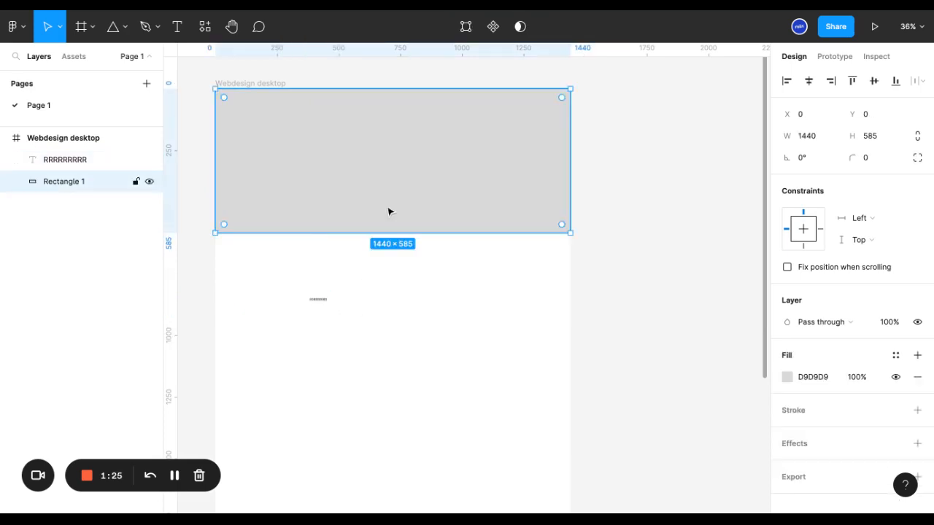
{"action": "left_click_drag", "start_coordinate": [572, 234], "coordinate": [401, 178]}
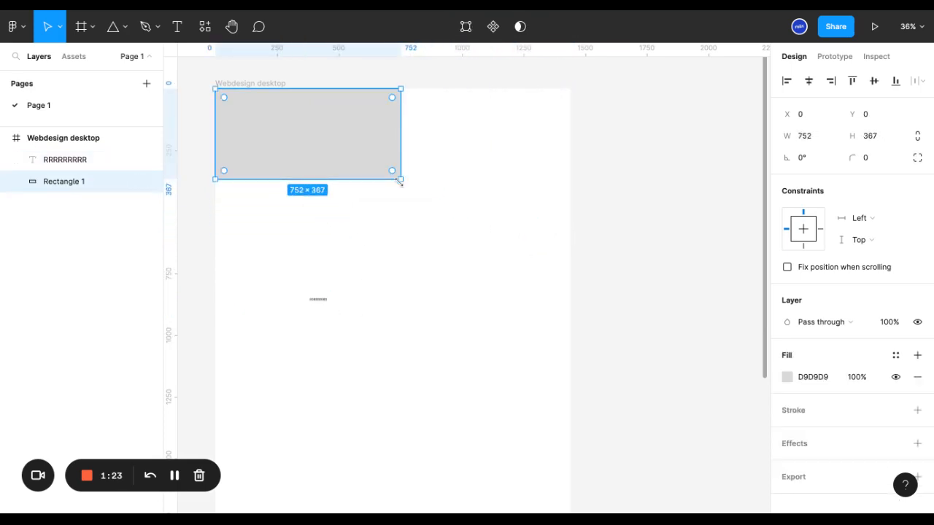
{"action": "key", "text": "Delete"}
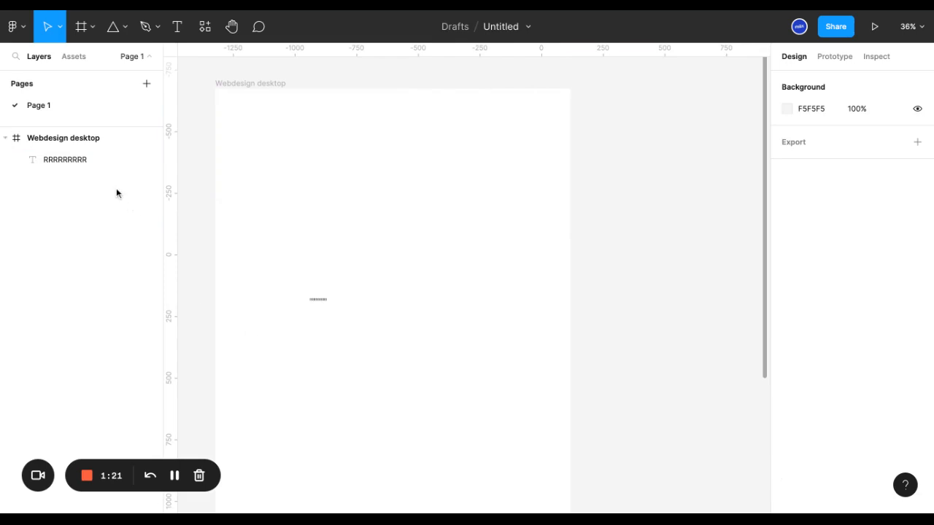
Draw an arrow about 428 long, sloping downward to the right from about X 768, Y 208 in the frame
{"action": "left_click", "coordinate": [91, 159]}
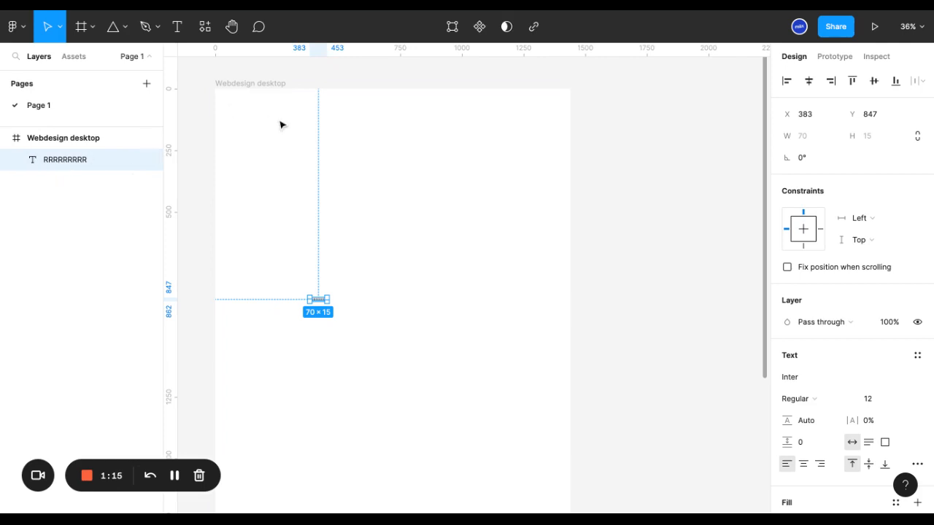
{"action": "left_click", "coordinate": [127, 28]}
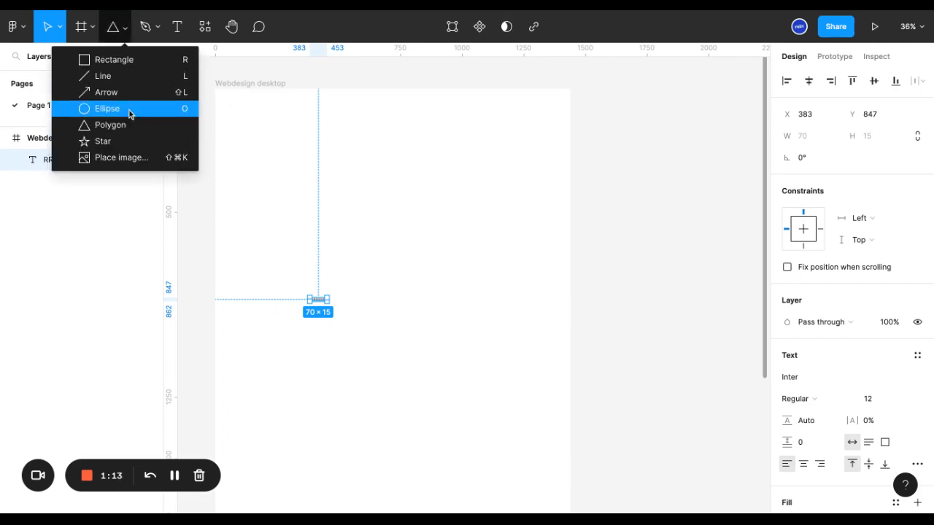
{"action": "left_click", "coordinate": [117, 92]}
{"action": "left_click_drag", "start_coordinate": [405, 140], "coordinate": [486, 207]}
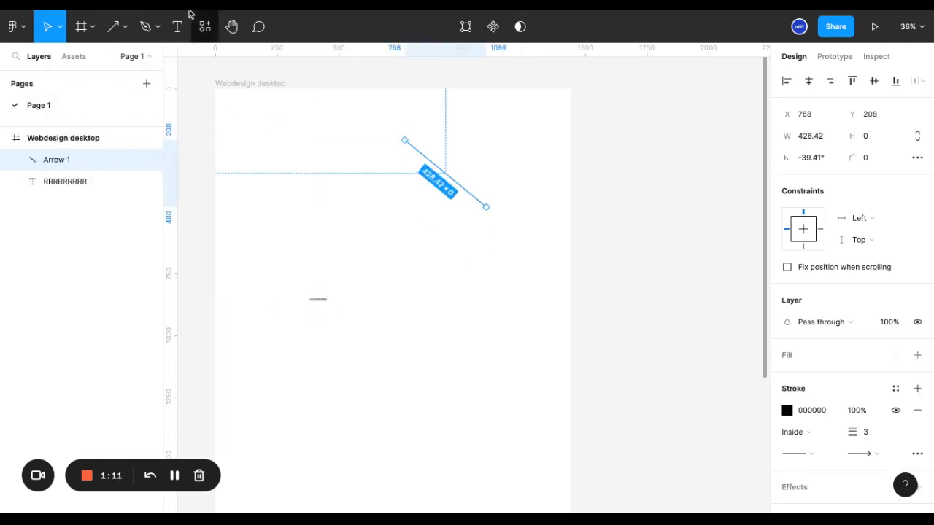
Draw two triangles with the Polygon tool: about 285 × 320 at X 720, Y 557, and about 383 × 353 at X 295, Y 257
{"action": "left_click", "coordinate": [125, 27]}
{"action": "left_click", "coordinate": [124, 129]}
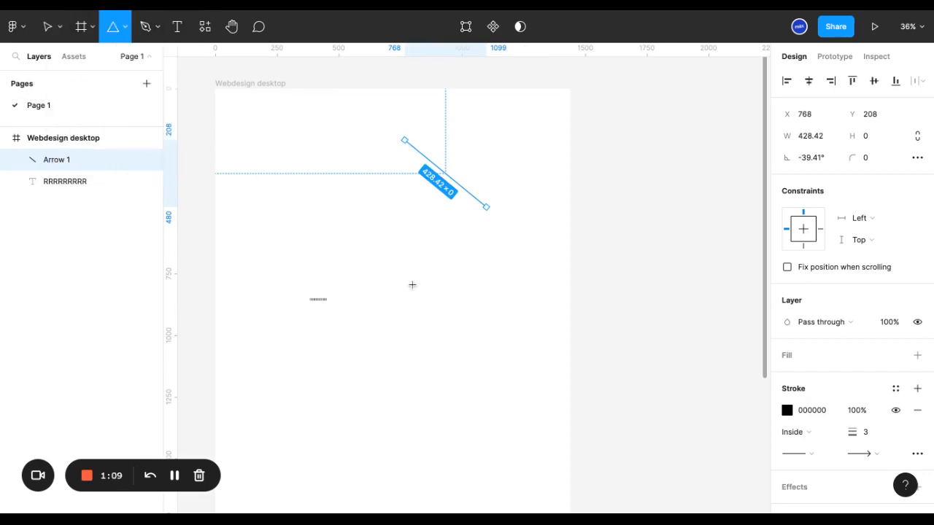
{"action": "left_click_drag", "start_coordinate": [393, 227], "coordinate": [463, 305]}
{"action": "left_click", "coordinate": [128, 28]}
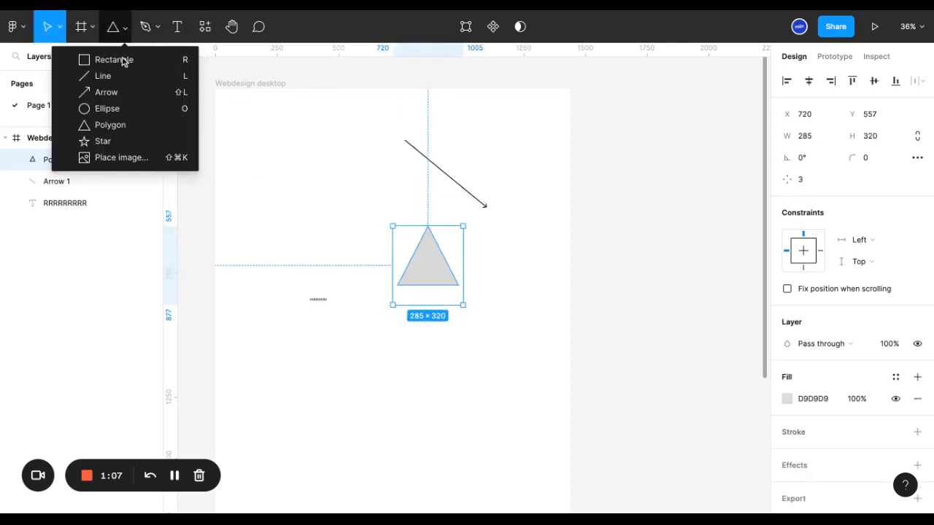
{"action": "left_click", "coordinate": [130, 120]}
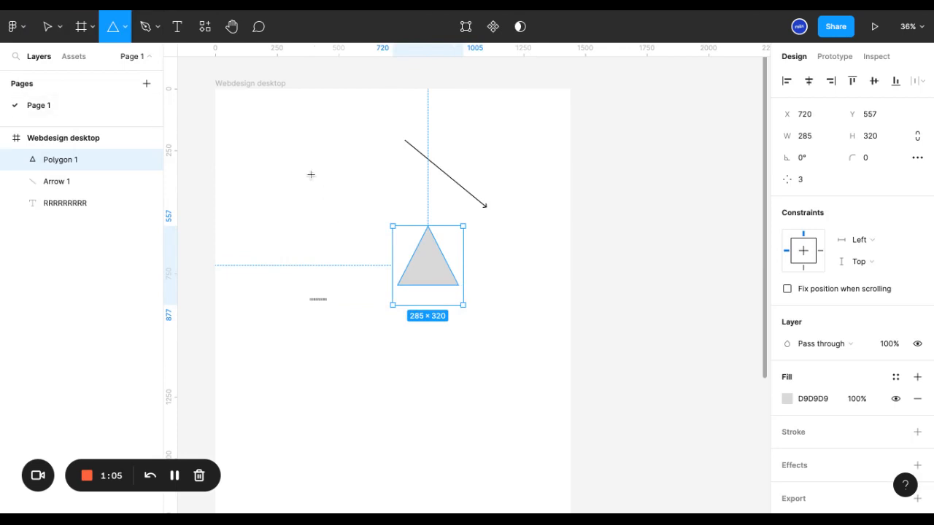
{"action": "left_click_drag", "start_coordinate": [288, 152], "coordinate": [382, 239]}
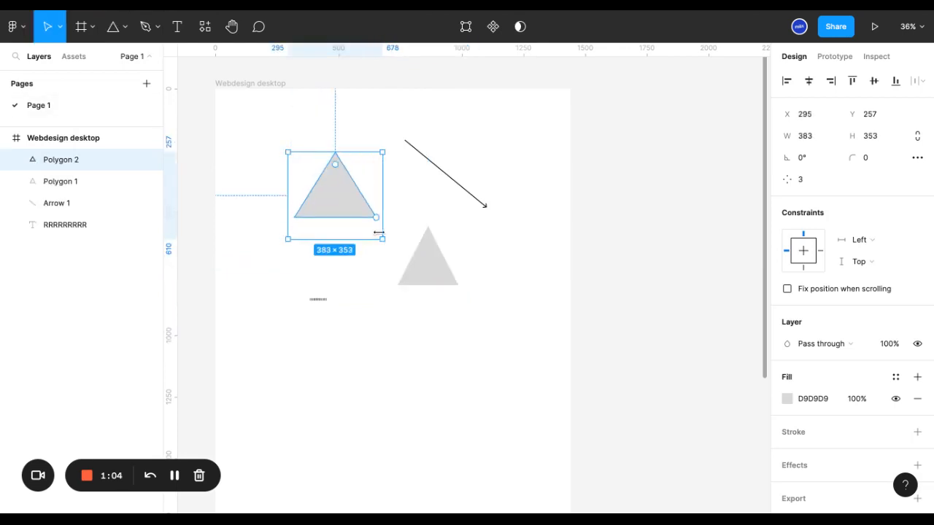
Move the larger triangle to about X 577, Y 524, overlapping the smaller one, and place its layer directly below Polygon 1
{"action": "left_click", "coordinate": [294, 123]}
{"action": "left_click_drag", "start_coordinate": [355, 211], "coordinate": [339, 210]}
{"action": "left_click", "coordinate": [445, 281]}
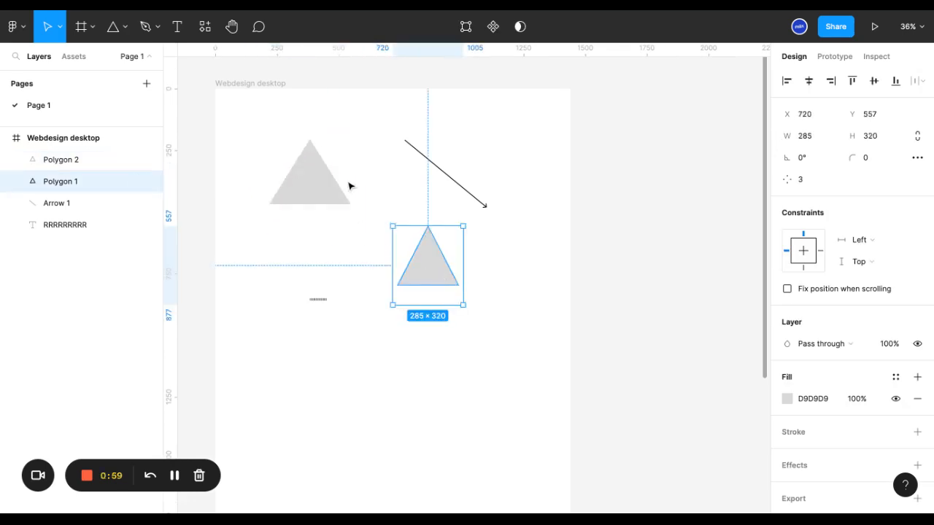
{"action": "key", "text": "ctrl+z"}
{"action": "key", "text": "ctrl+z"}
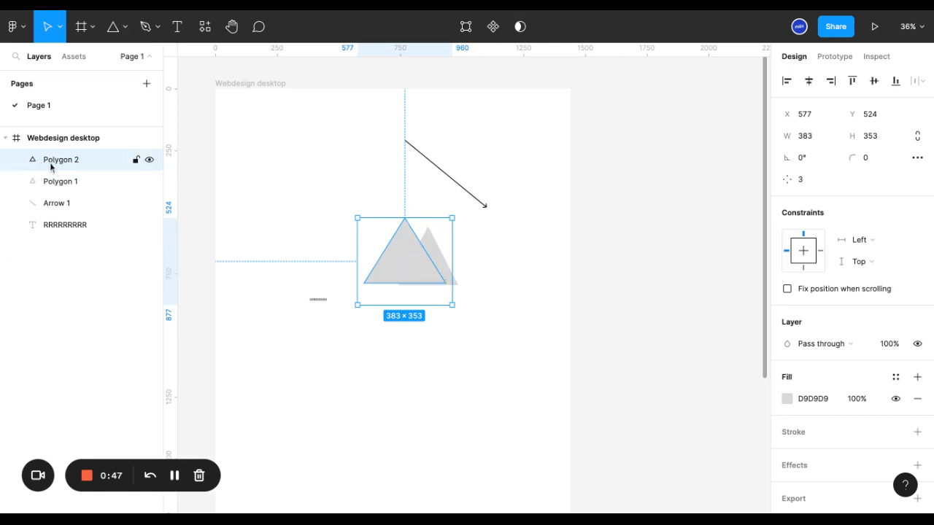
{"action": "left_click_drag", "start_coordinate": [51, 162], "coordinate": [51, 175]}
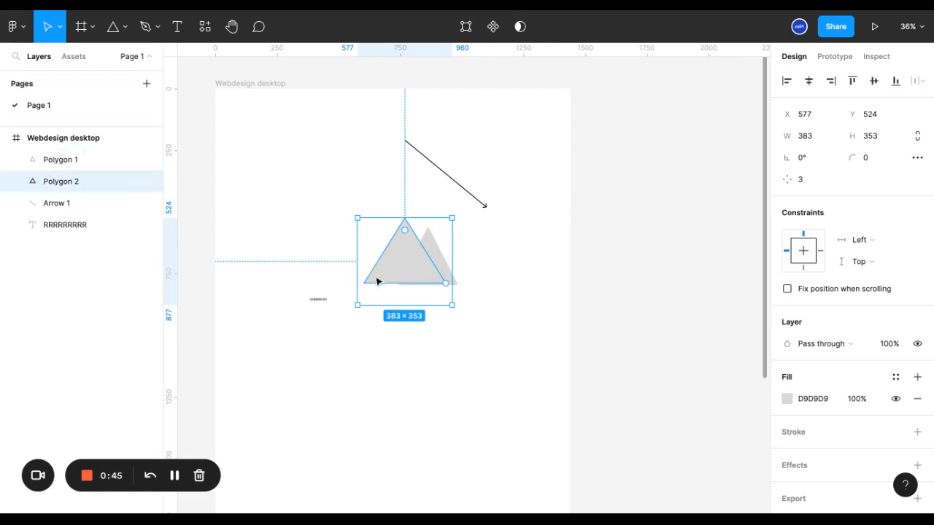
Change the fill of the smaller triangle, Polygon 1, to dark red 551616
{"action": "left_click", "coordinate": [437, 253]}
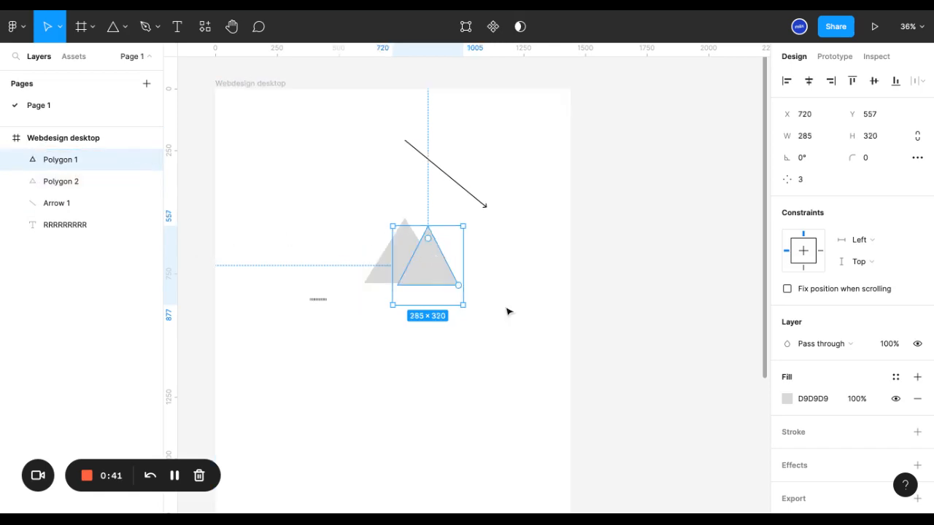
{"action": "left_click", "coordinate": [787, 399]}
{"action": "left_click", "coordinate": [728, 282]}
{"action": "left_click", "coordinate": [459, 286]}
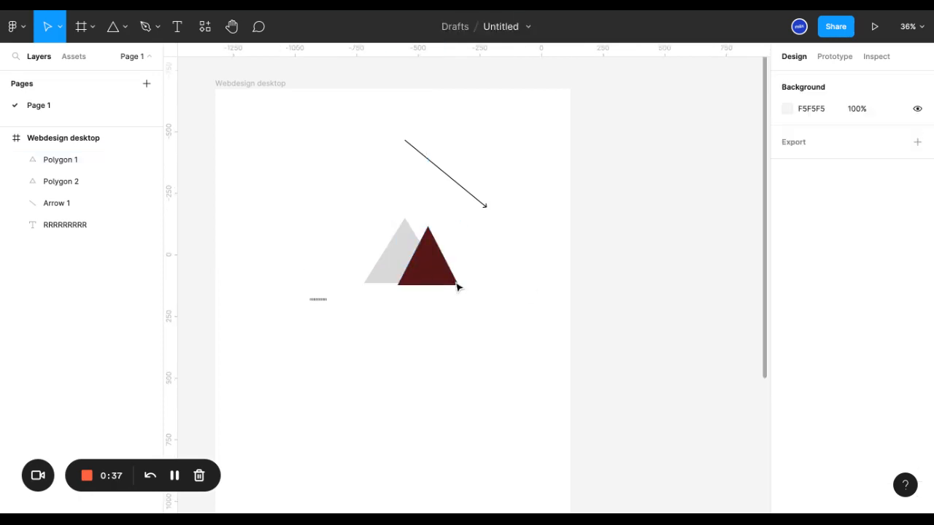
Move the dark red triangle to about X 703, Y 458 and send it to the back of the layer order
{"action": "left_click_drag", "start_coordinate": [431, 273], "coordinate": [425, 252]}
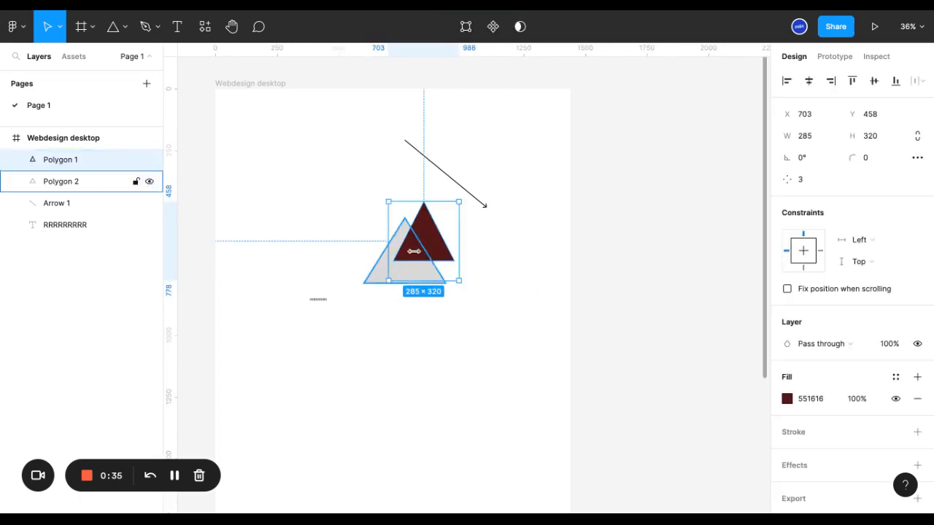
{"action": "right_click", "coordinate": [430, 242]}
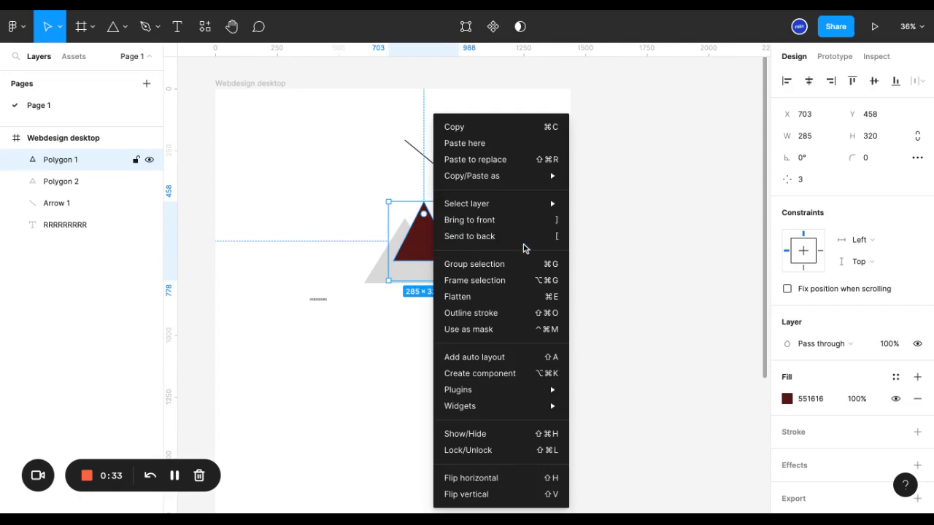
{"action": "left_click", "coordinate": [470, 236]}
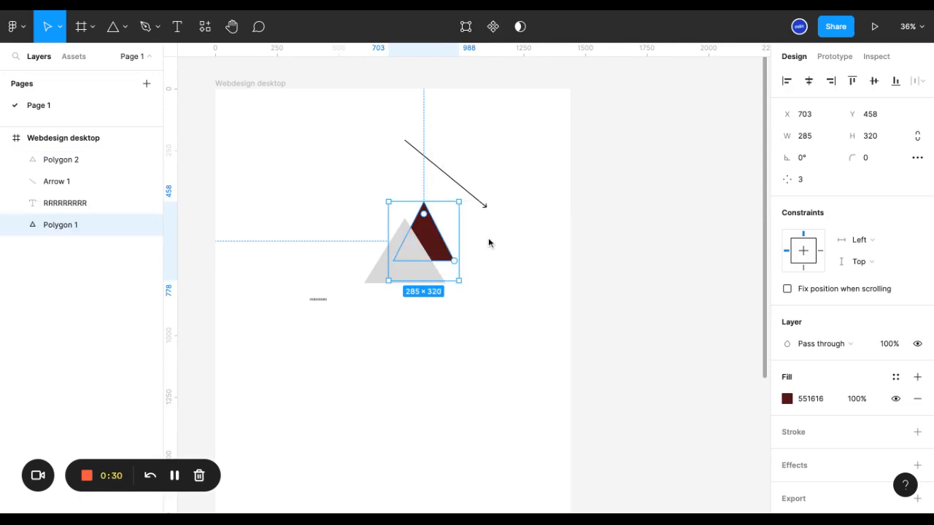
Bring the dark red triangle to the front, above the grey triangle and all other layers
{"action": "left_click", "coordinate": [419, 277]}
{"action": "left_click", "coordinate": [441, 248]}
{"action": "right_click", "coordinate": [436, 248]}
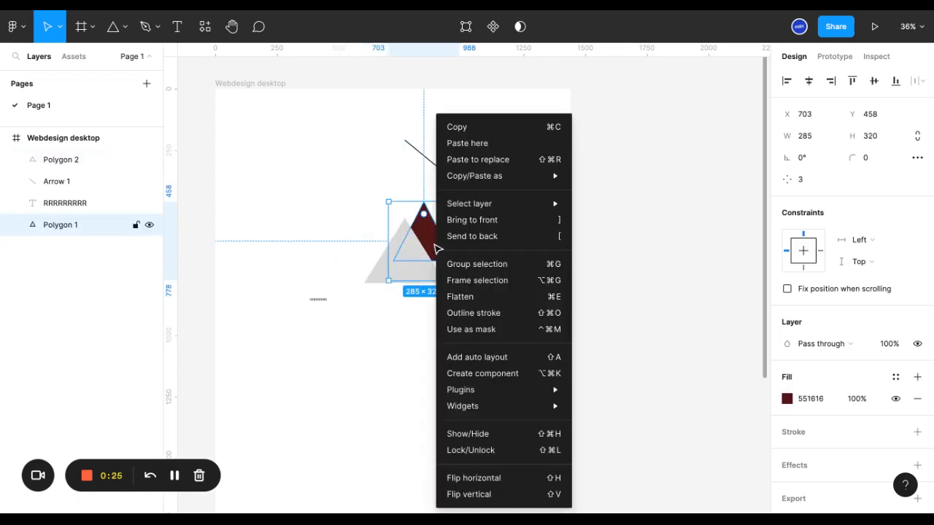
{"action": "left_click", "coordinate": [469, 222]}
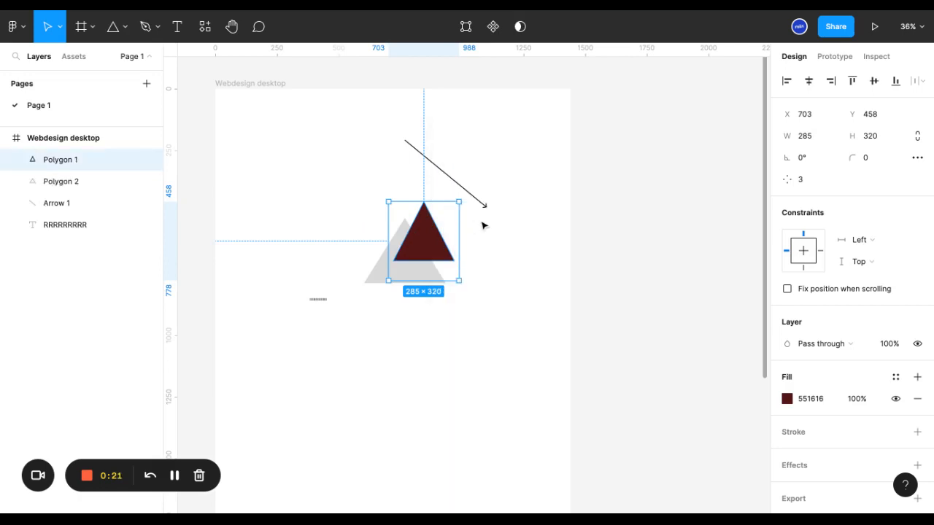
{"action": "mouse_move", "coordinate": [67, 165]}
{"action": "left_mouse_down"}
{"action": "mouse_move", "coordinate": [69, 192]}
{"action": "mouse_move", "coordinate": [85, 186]}
{"action": "mouse_move", "coordinate": [52, 183]}
{"action": "mouse_move", "coordinate": [73, 160]}
{"action": "left_mouse_up"}
Select both triangles, the arrow and the text in the frame and delete them all
{"action": "mouse_move", "coordinate": [264, 102]}
{"action": "left_mouse_down"}
{"action": "mouse_move", "coordinate": [392, 218]}
{"action": "mouse_move", "coordinate": [509, 365]}
{"action": "mouse_move", "coordinate": [493, 364]}
{"action": "left_mouse_up"}
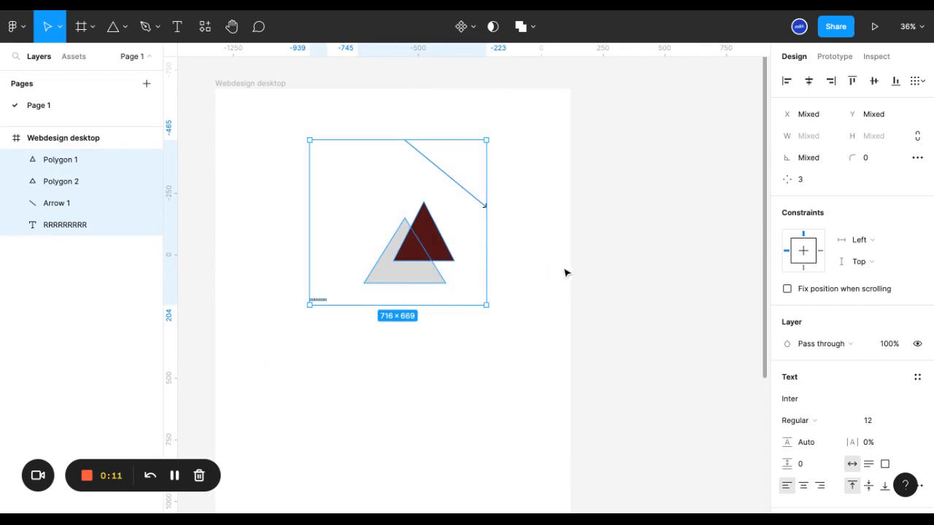
{"action": "key", "text": "Delete"}
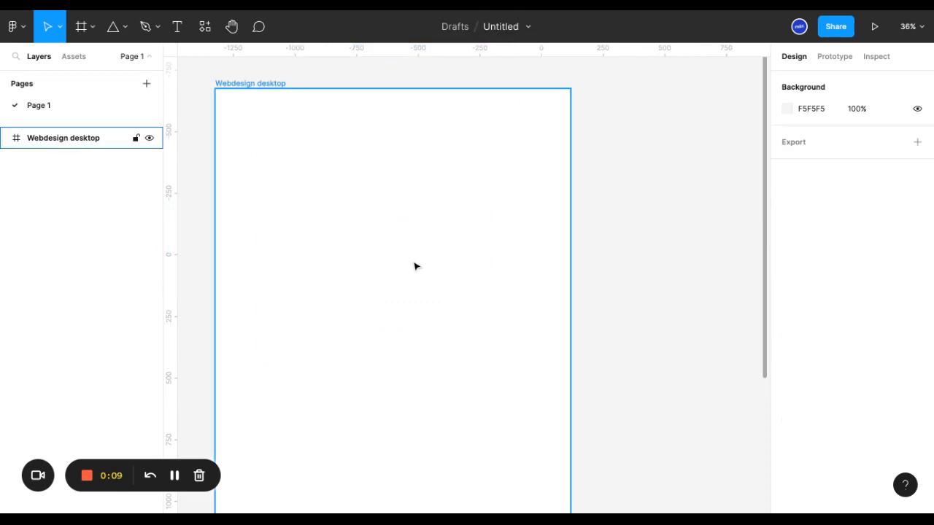
{"action": "key", "text": "Escape"}
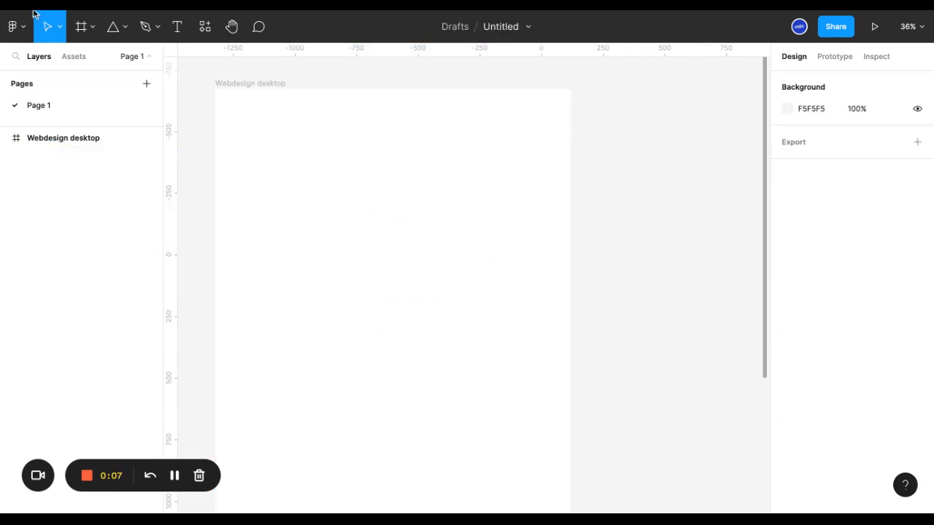